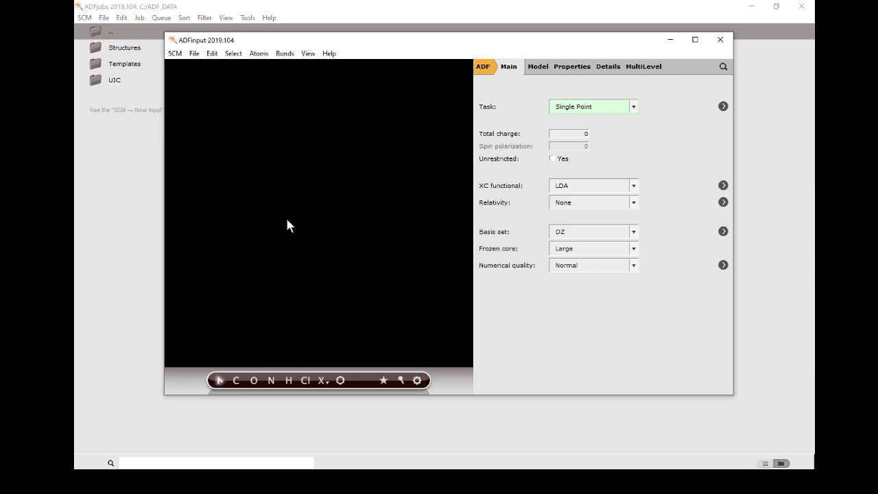
# Step: Switch the engine to ReaxFF, which runs Molecular Dynamics with Bulk periodicity
pyautogui.click(482, 67)
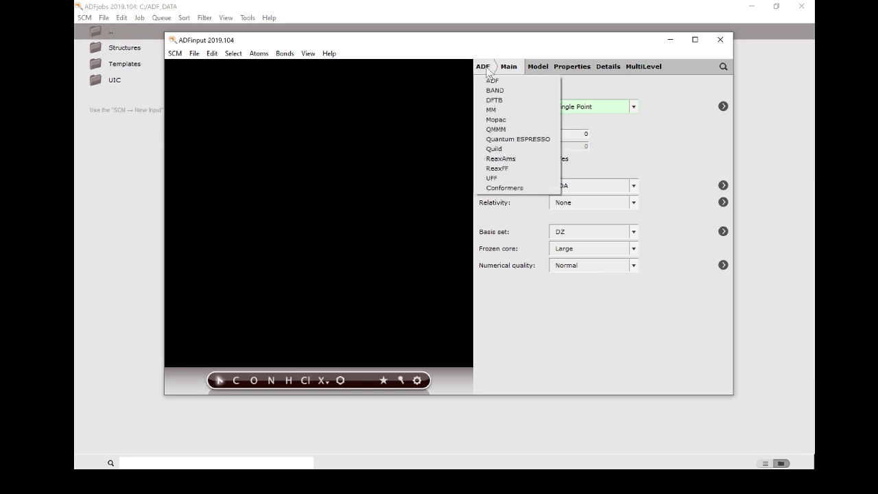
pyautogui.click(505, 169)
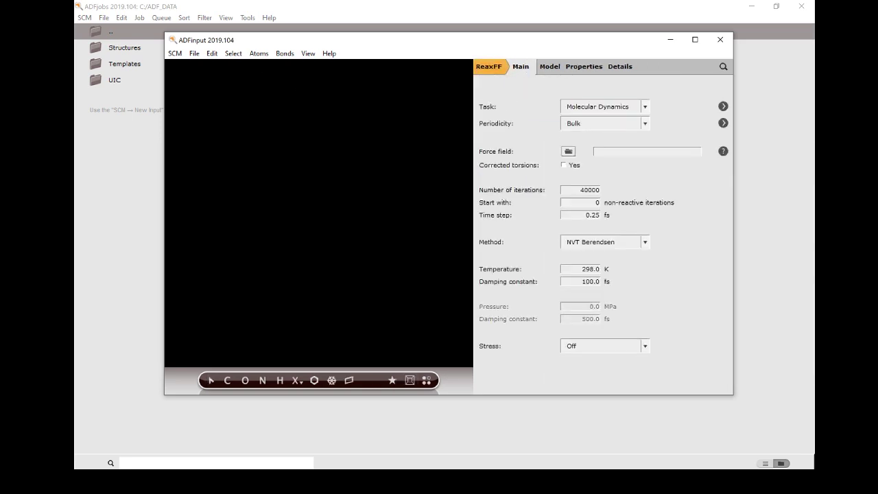
pyautogui.click(212, 55)
# Step: In the Builder, remove the Current row, set a 19 Å lattice, and add a second fill row
pyautogui.click(248, 233)
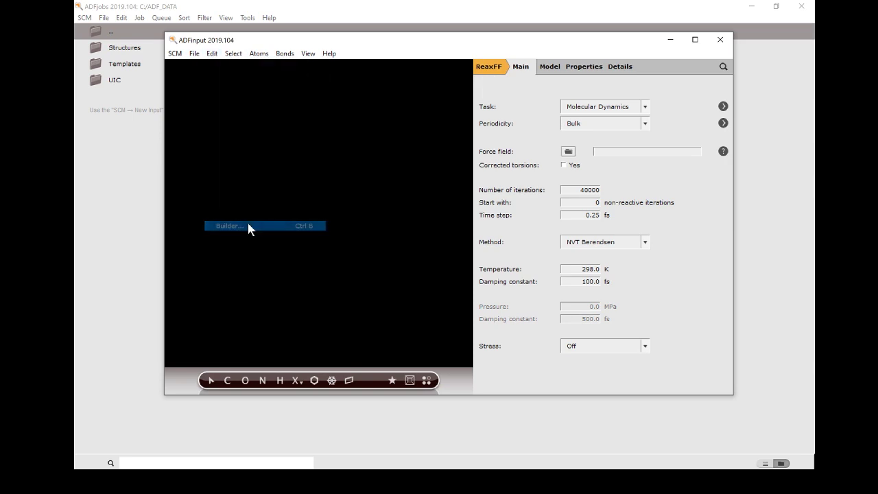
pyautogui.click(246, 221)
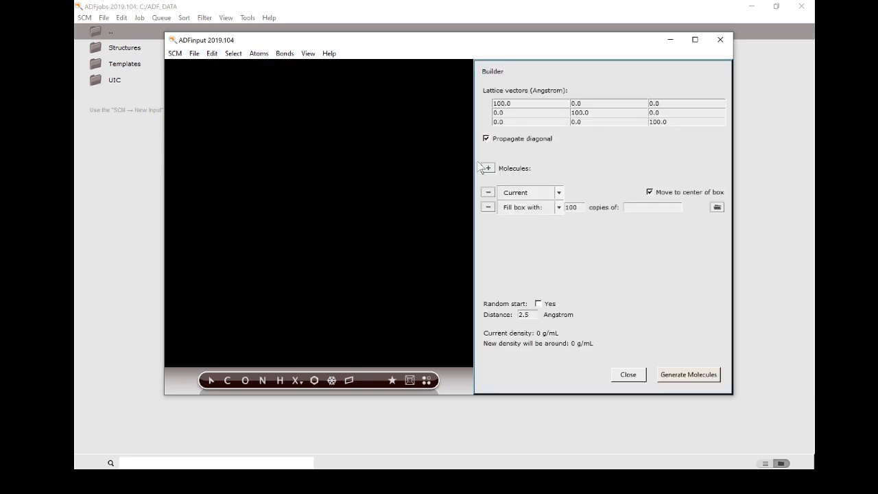
pyautogui.click(488, 192)
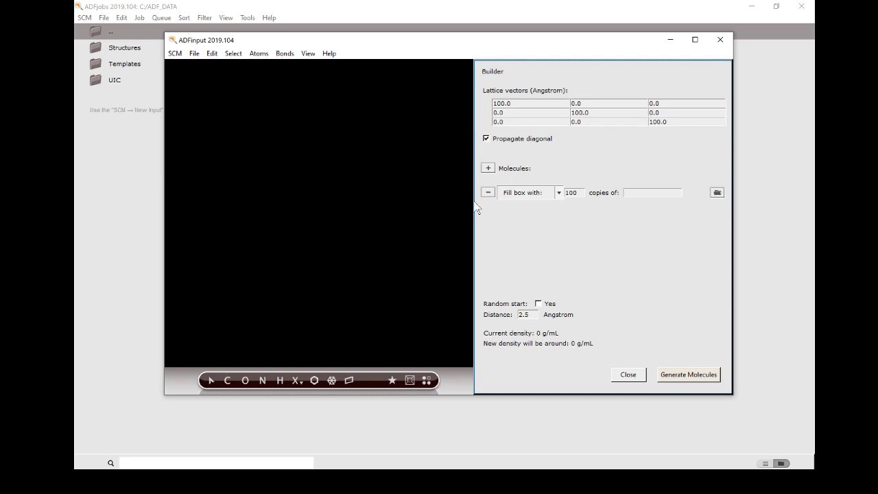
pyautogui.doubleClick(510, 102)
pyautogui.write('19')
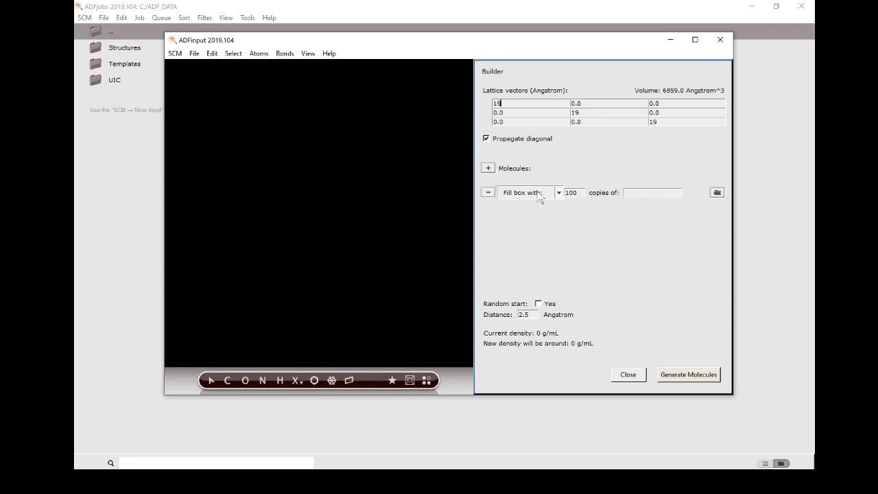
pyautogui.click(594, 200)
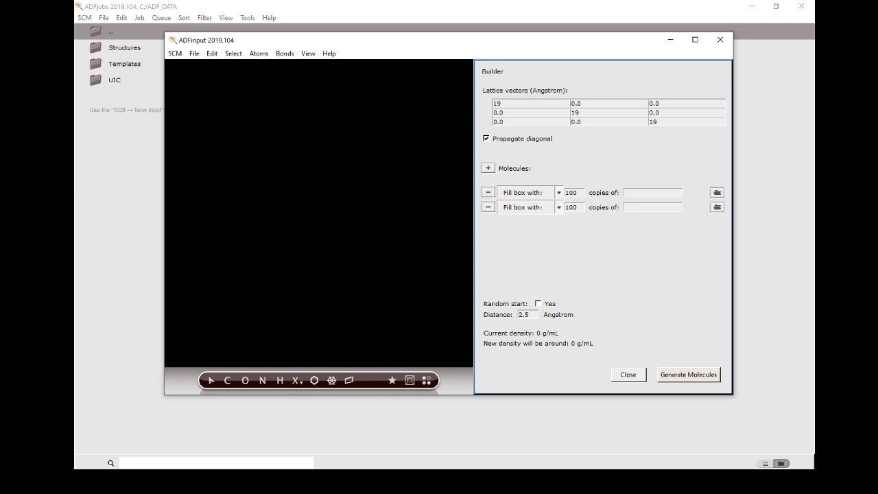
# Step: Choose methane and O2 as the two fill-box molecules
pyautogui.click(634, 193)
pyautogui.write('me')
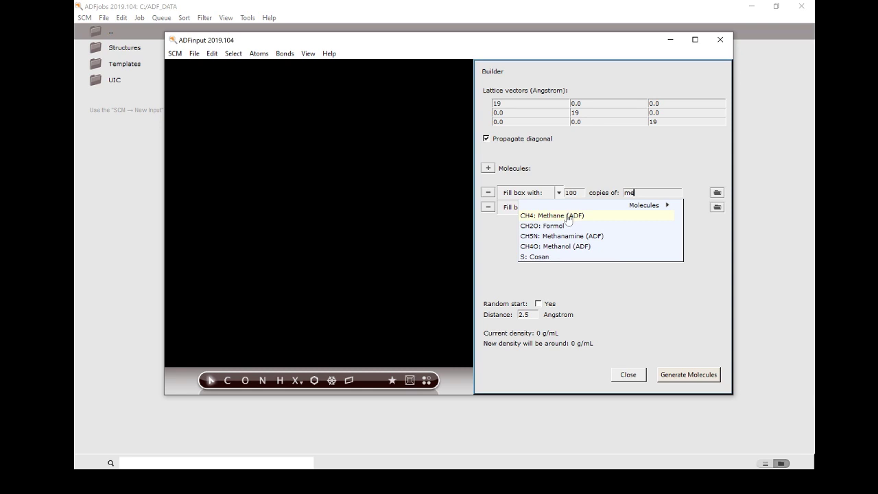
pyautogui.click(569, 217)
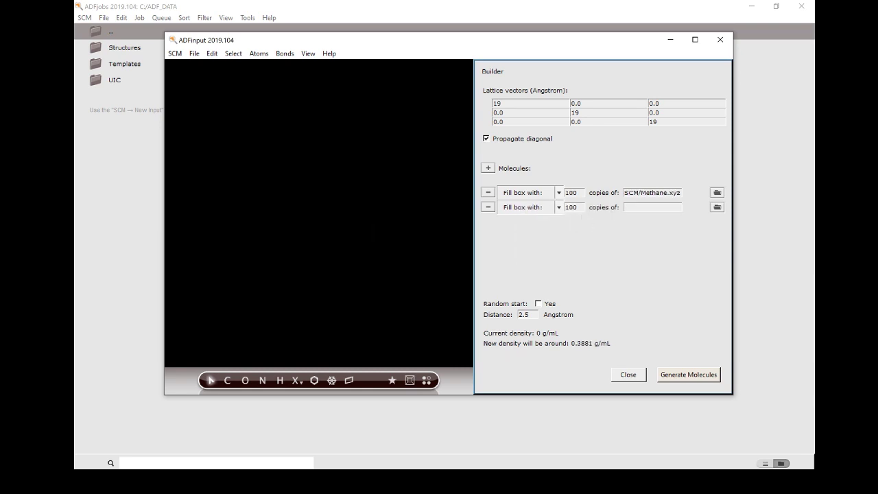
pyautogui.click(626, 207)
pyautogui.write('o')
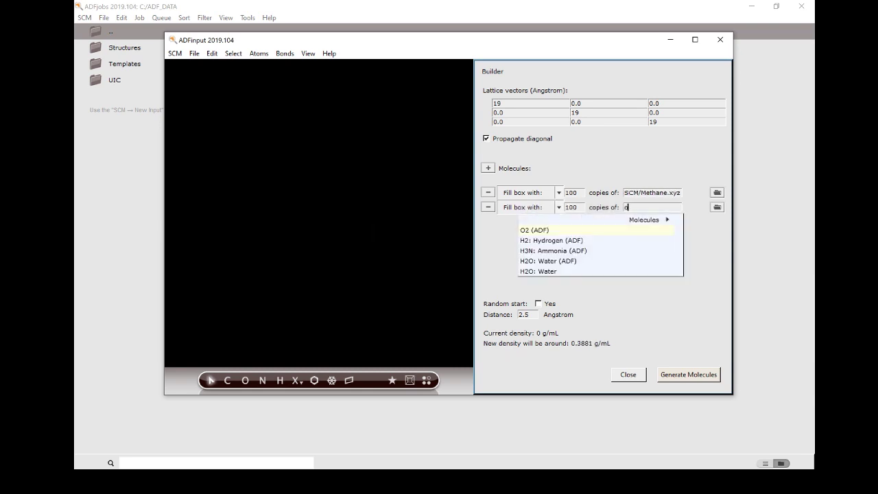
pyautogui.click(542, 231)
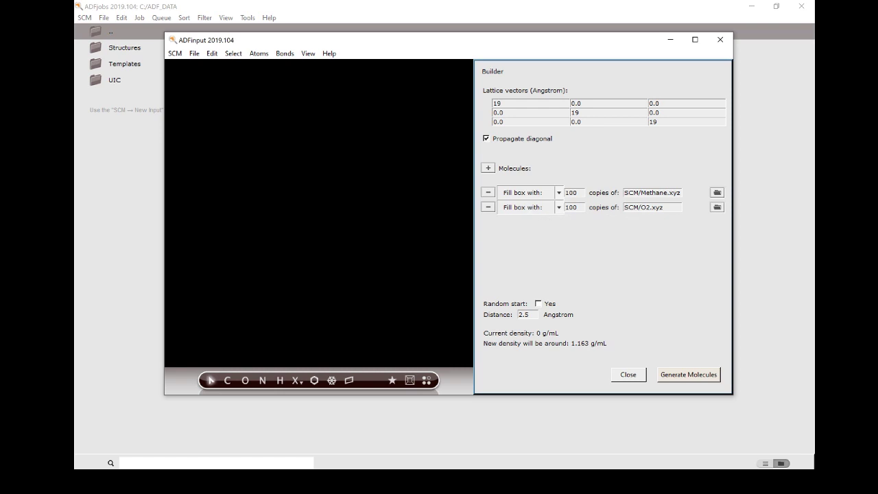
# Step: Set the copy counts to 50 methane and 125 O2, giving 1.162 g/mL
pyautogui.doubleClick(572, 193)
pyautogui.write('50')
pyautogui.doubleClick(571, 208)
pyautogui.write('125')
pyautogui.moveTo(595, 348)
# Step: Generate the methane–O2 packing, rotate to inspect the box, and close the Builder
pyautogui.click(677, 375)
pyautogui.moveTo(314, 199); pyautogui.dragTo(403, 253)
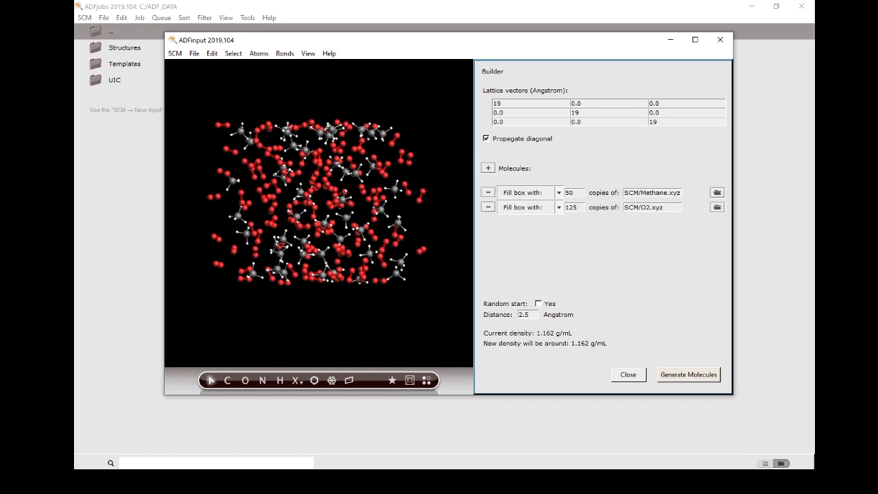
pyautogui.click(634, 377)
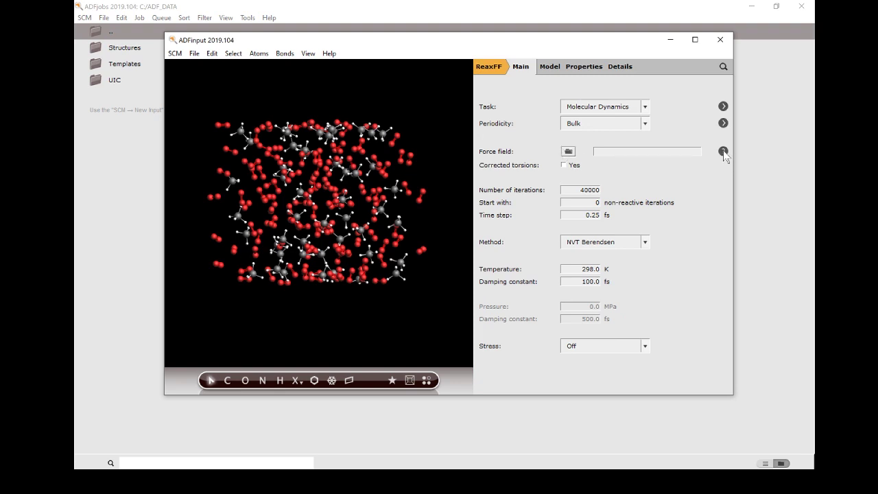
# Step: Select CHO.ff as the ReaxFF force field
pyautogui.click(568, 151)
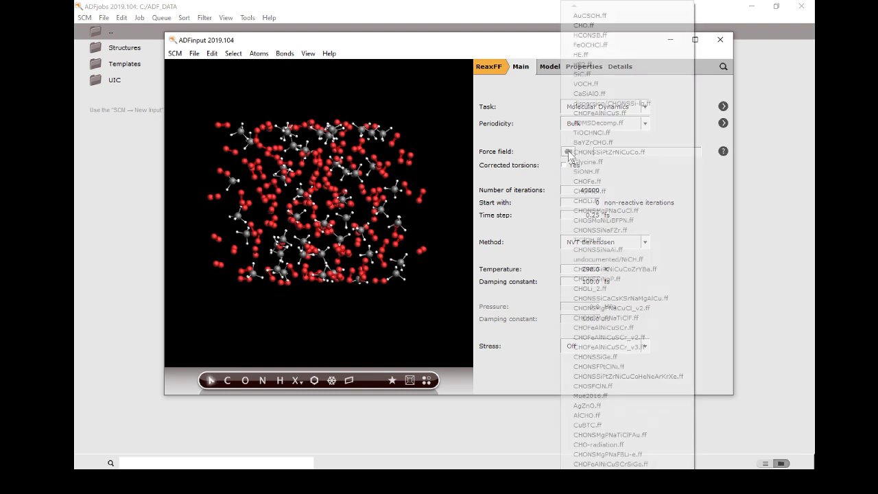
pyautogui.click(584, 26)
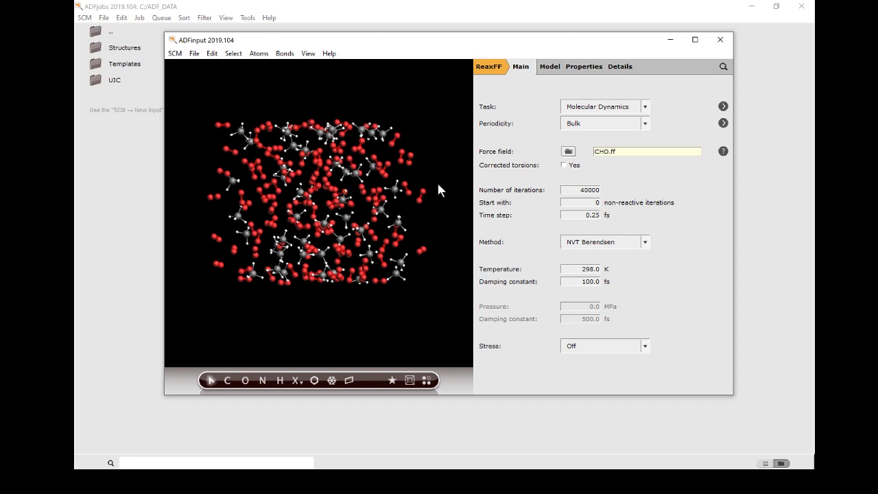
# Step: Set the MD run to 30000 iterations, NVT Nose-Hoover chains, at 3500 K
pyautogui.moveTo(579, 190); pyautogui.dragTo(601, 190)
pyautogui.write('30000')
pyautogui.click(627, 241)
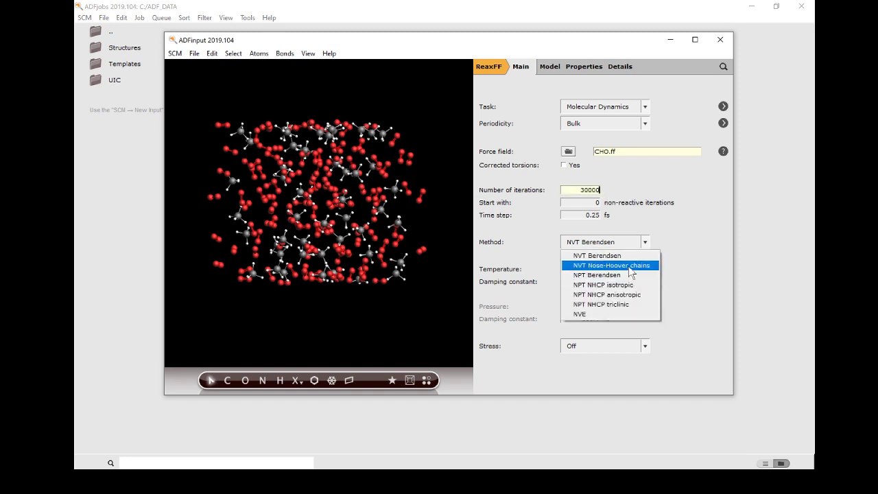
pyautogui.click(629, 268)
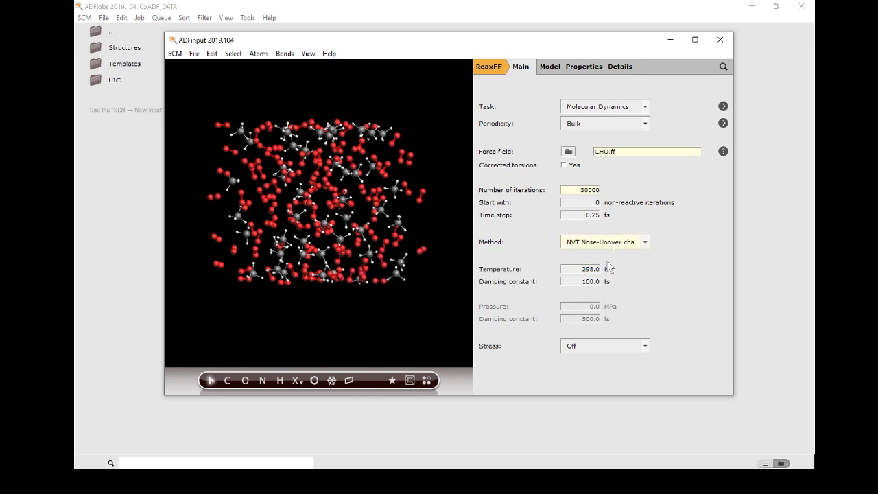
pyautogui.moveTo(581, 269); pyautogui.dragTo(608, 275)
pyautogui.write('3500')
pyautogui.hotkey('ctrl', 's')
# Step: Save the input as Methane, run the job, and return to ADFinput
pyautogui.write('Methane')
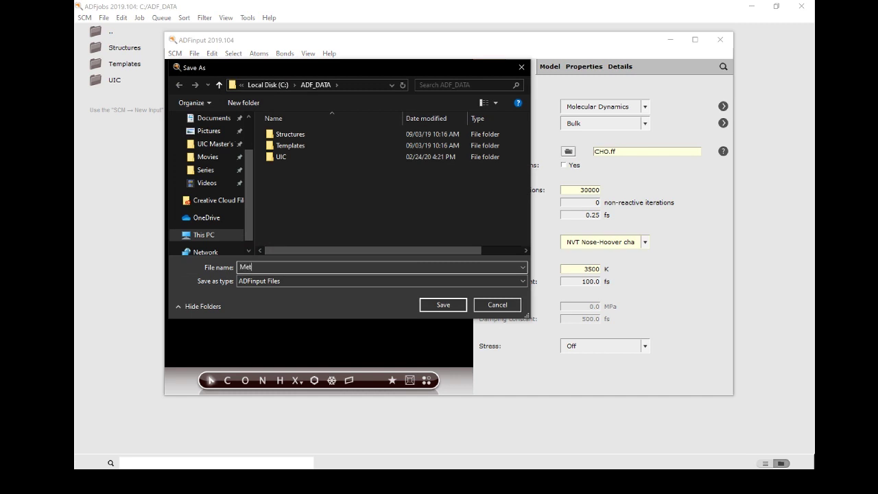
pyautogui.click(439, 305)
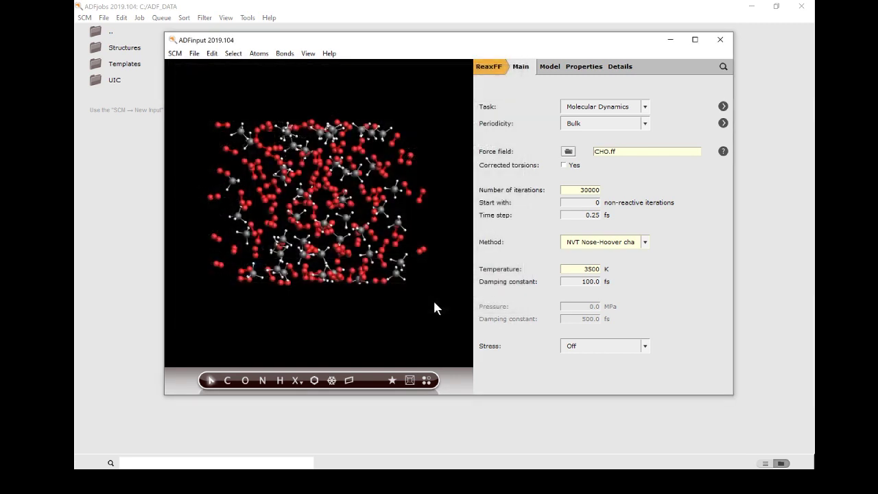
pyautogui.hotkey('alt', 'Tab')
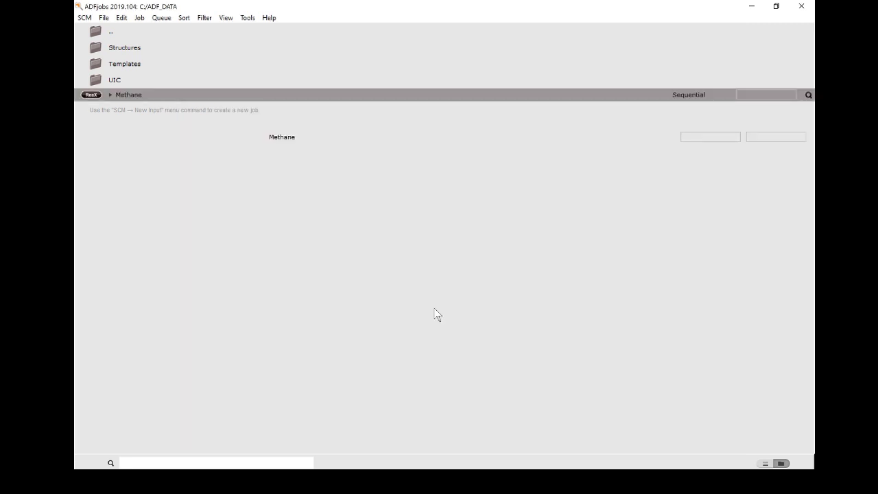
pyautogui.hotkey('alt', 'Tab')
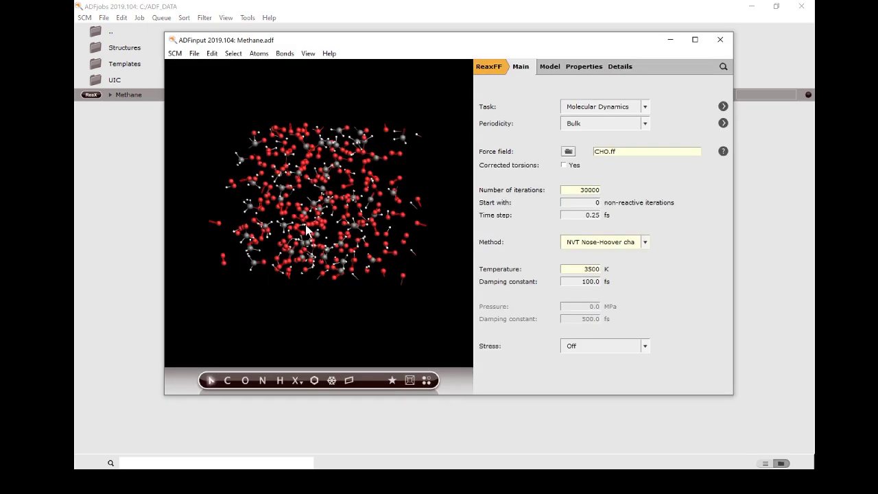
# Step: Zoom and rotate the packed Methane box, then bring up the SCM module list
pyautogui.scroll(3, 294, 217)
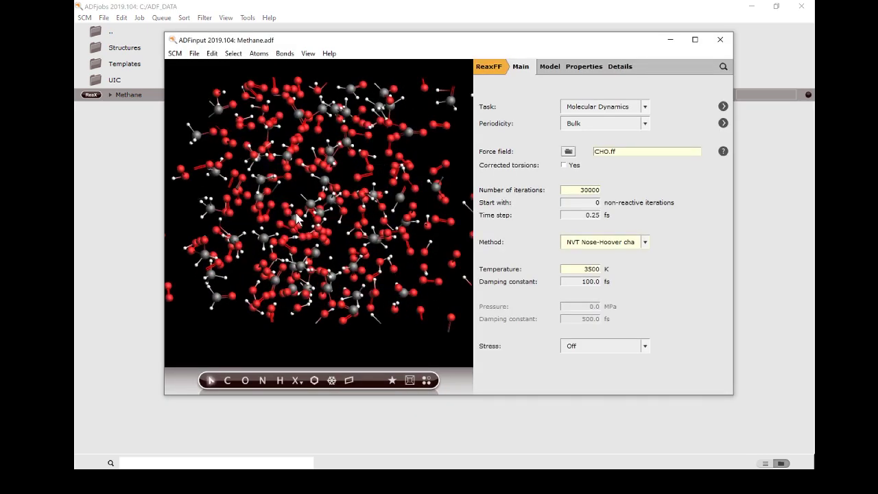
pyautogui.scroll(-3, 296, 217)
pyautogui.moveTo(296, 217); pyautogui.dragTo(283, 176)
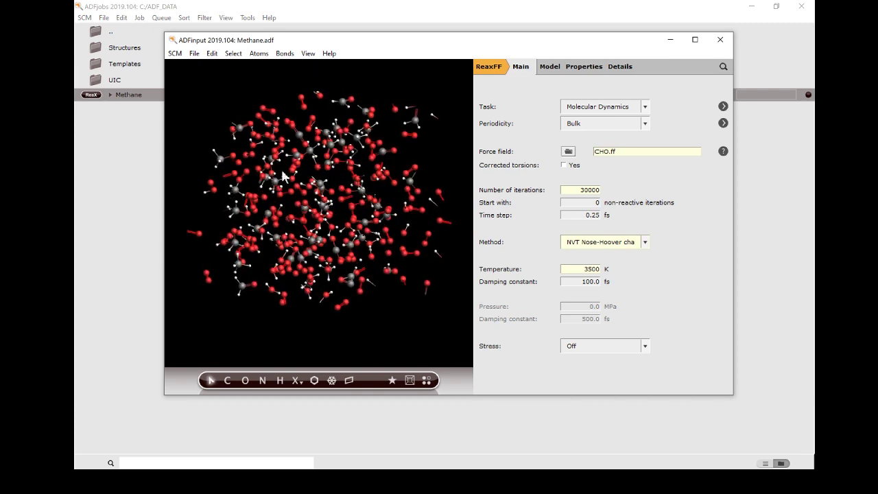
pyautogui.click(179, 55)
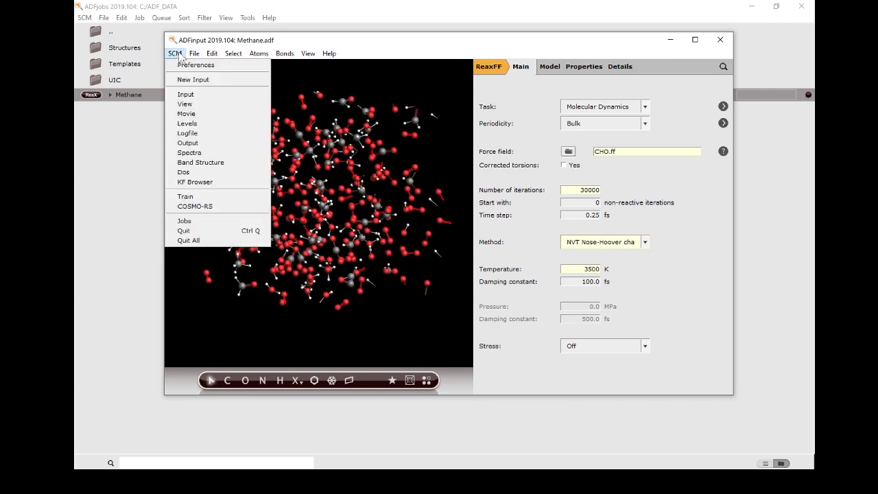
# Step: Open Methane.rxkf in ADFmovie and play it forward to frame 467, iteration 23350
pyautogui.click(183, 114)
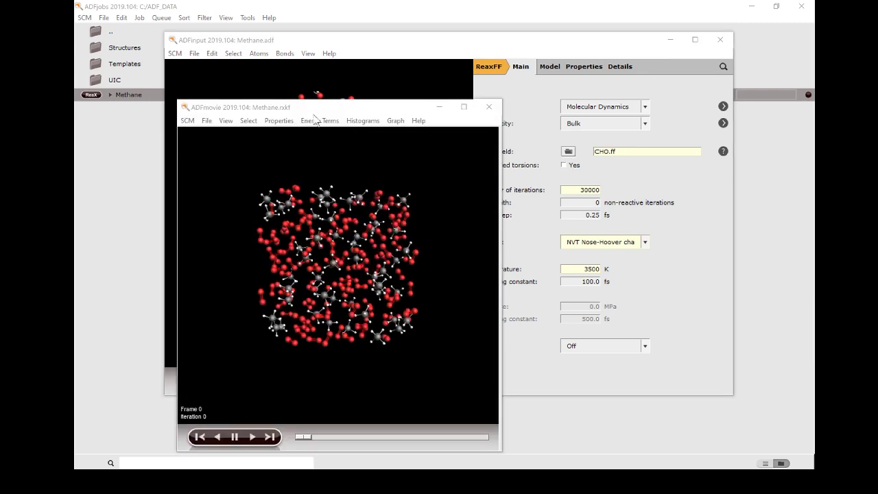
pyautogui.moveTo(313, 112); pyautogui.dragTo(301, 36)
pyautogui.click(241, 363)
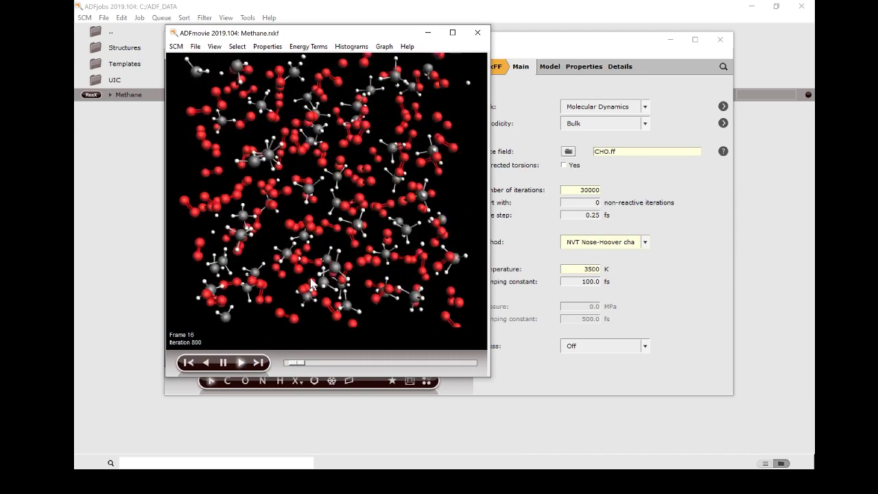
pyautogui.moveTo(293, 362); pyautogui.dragTo(348, 362)
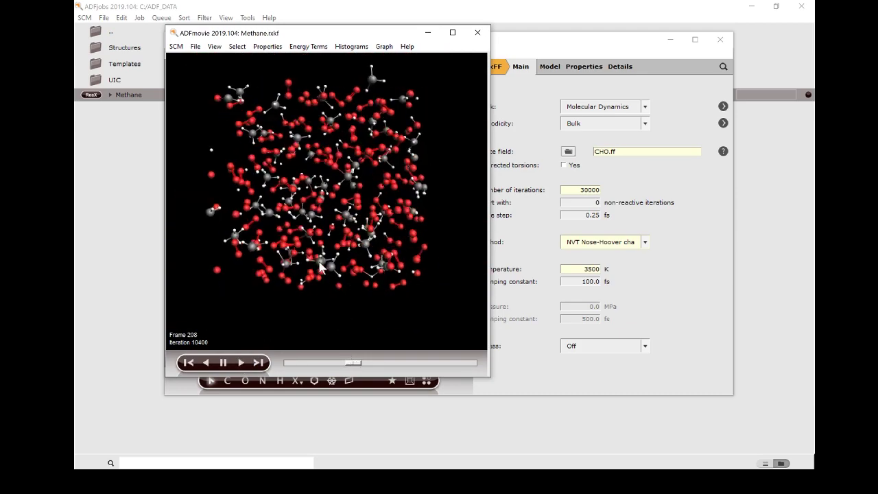
pyautogui.scroll(5, 336, 226)
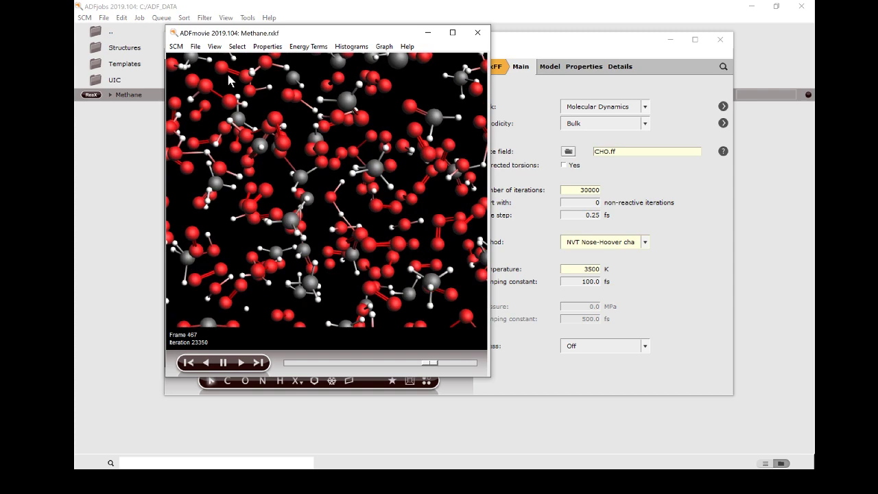
# Step: Plot temperature versus iteration beside the molecules, then close ADFmovie
pyautogui.click(267, 46)
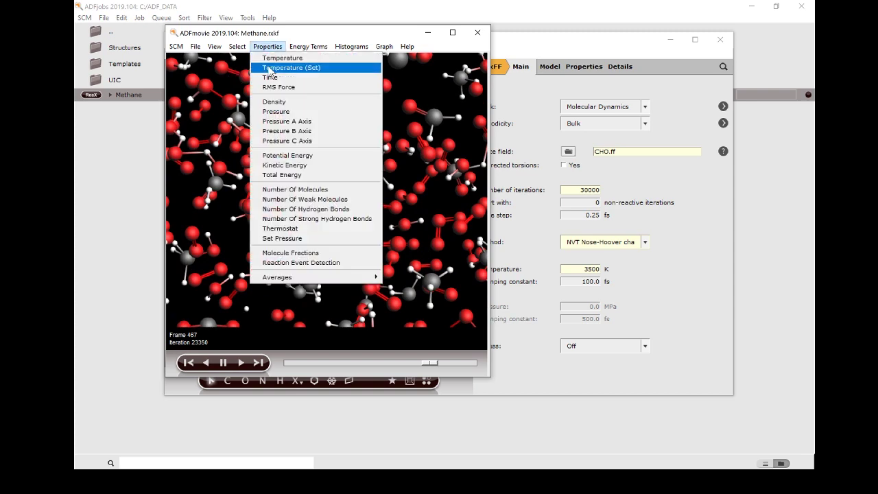
pyautogui.click(270, 68)
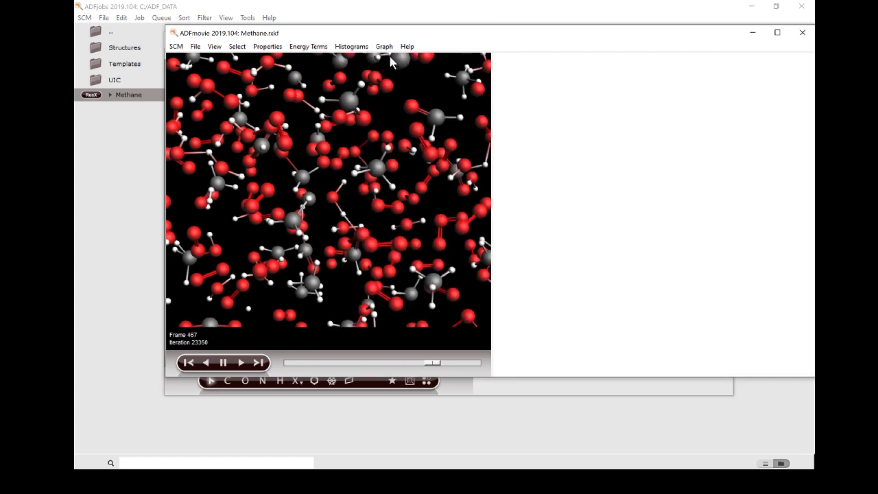
pyautogui.moveTo(391, 33); pyautogui.dragTo(307, 31)
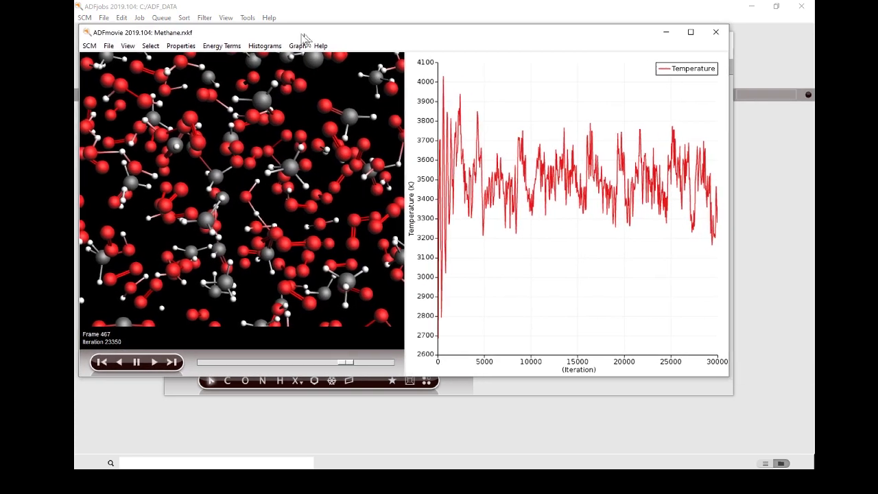
pyautogui.moveTo(503, 188)
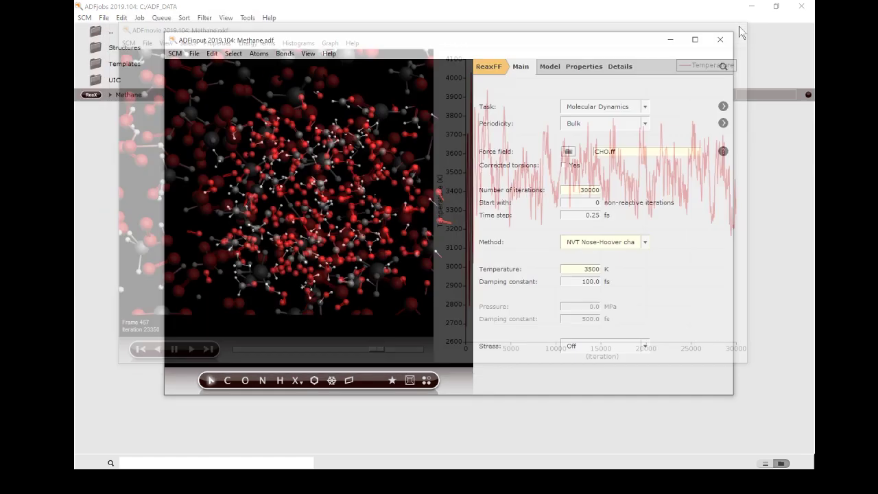
pyautogui.click(718, 30)
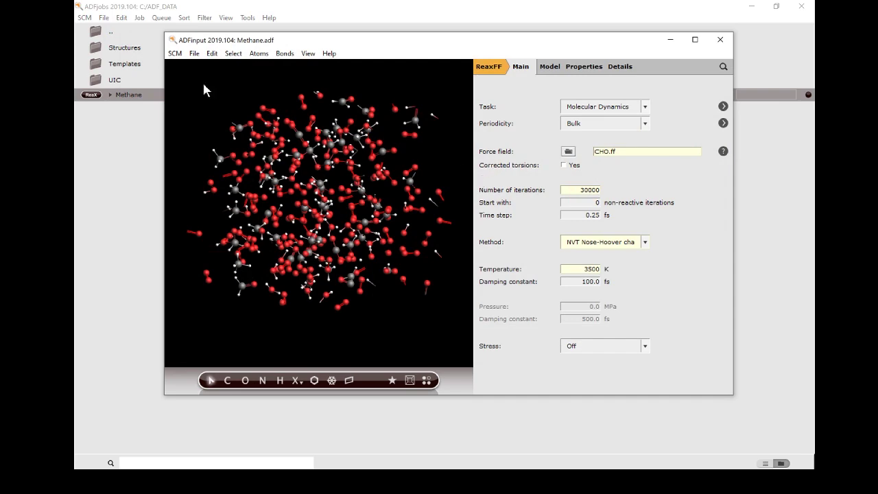
# Step: Reopen the Methane trajectory in ADFmovie and advance it to frame 526 (iteration 26300)
pyautogui.click(176, 54)
pyautogui.click(202, 113)
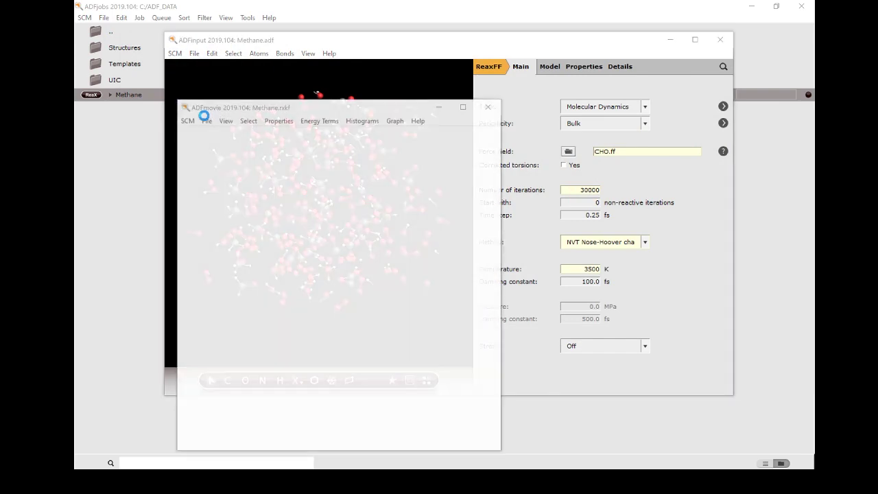
pyautogui.moveTo(305, 439); pyautogui.dragTo(377, 432)
pyautogui.moveTo(413, 431); pyautogui.dragTo(458, 437)
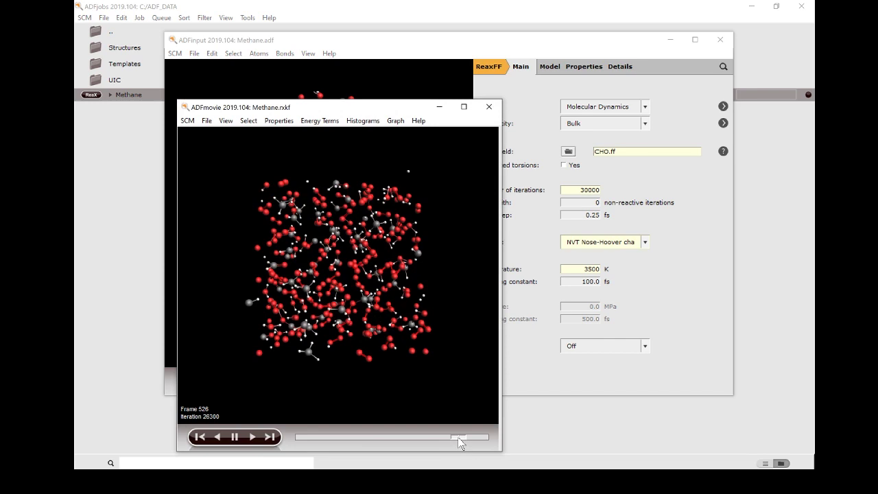
pyautogui.moveTo(380, 108); pyautogui.dragTo(365, 54)
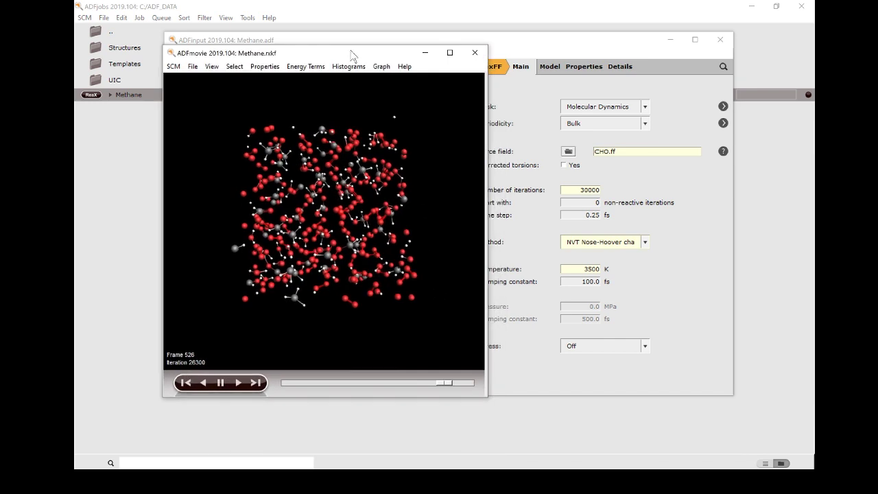
# Step: Plot H2O, CO2 and CH4 counts from the Molecule Fractions list, then close it
pyautogui.click(269, 67)
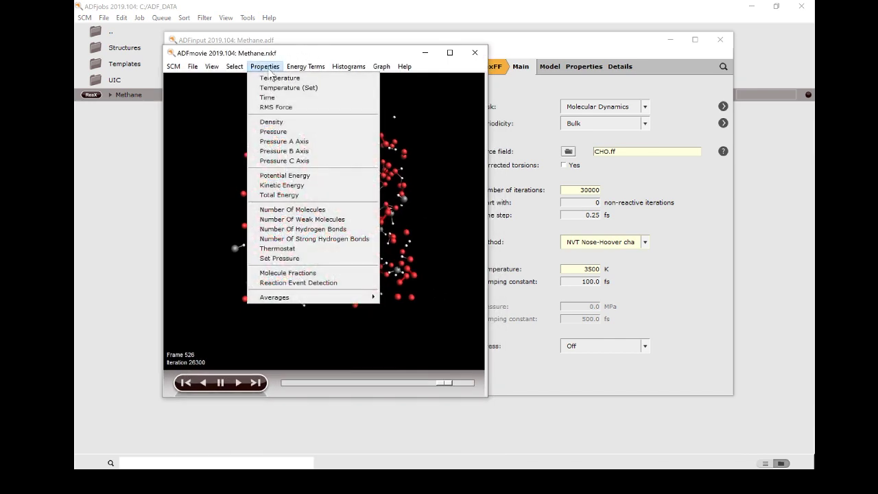
pyautogui.click(304, 272)
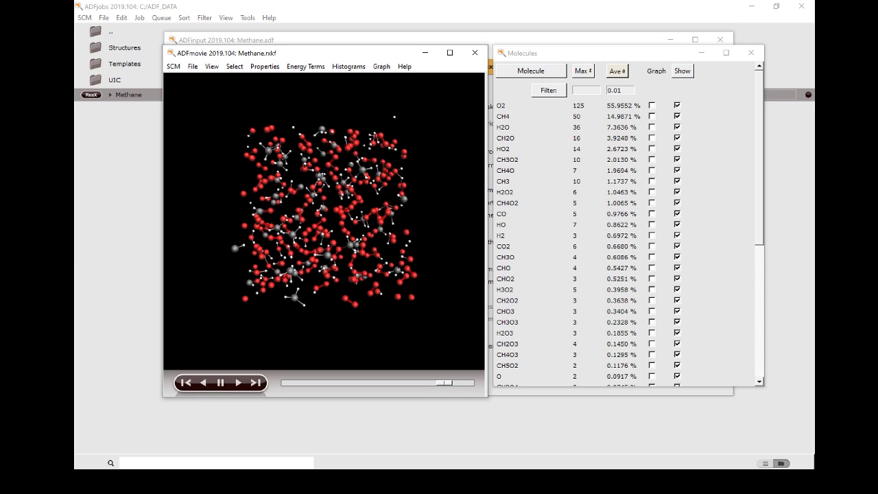
pyautogui.click(651, 127)
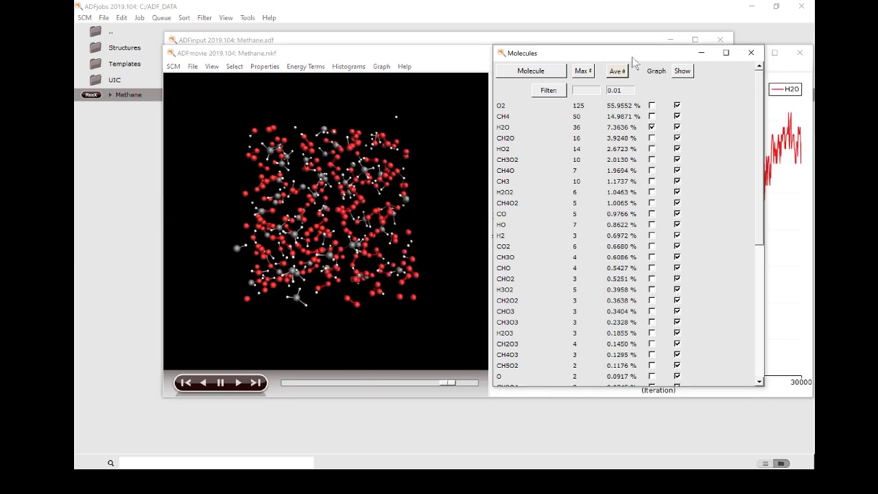
pyautogui.moveTo(633, 61); pyautogui.dragTo(268, 120)
pyautogui.moveTo(353, 58); pyautogui.dragTo(325, 28)
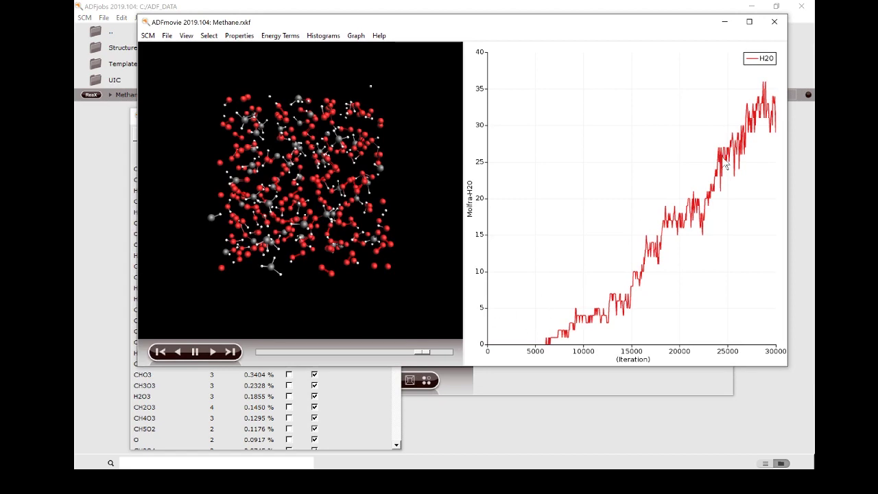
pyautogui.moveTo(133, 121); pyautogui.dragTo(123, 115)
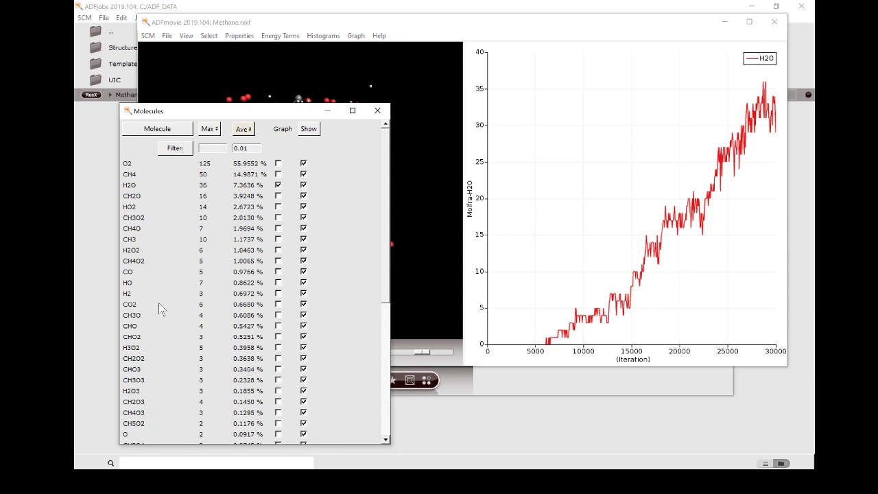
pyautogui.click(277, 304)
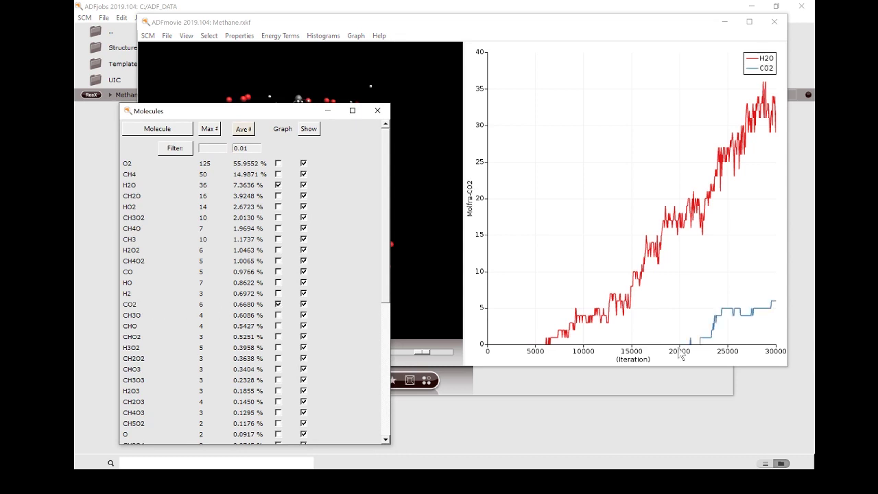
pyautogui.click(278, 174)
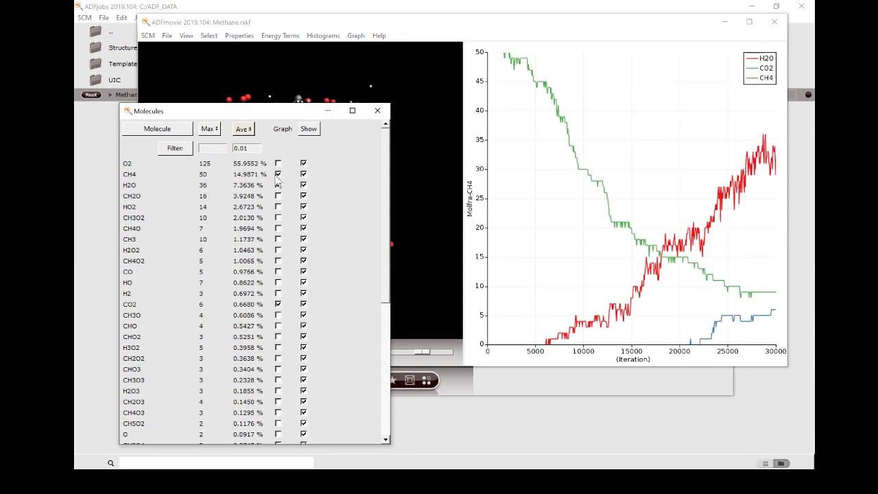
pyautogui.click(377, 111)
# Step: Render all molecules as wireframe and jump to iteration 26900 via the CO2 curve
pyautogui.click(185, 36)
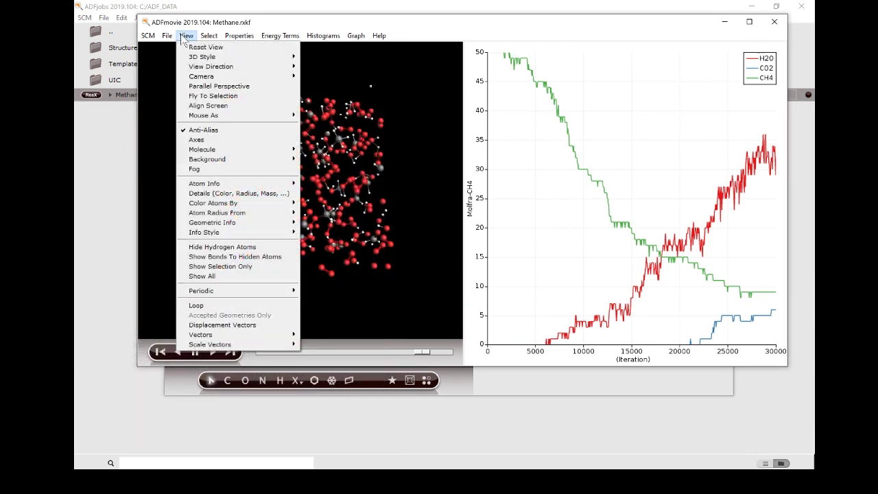
pyautogui.moveTo(222, 152)
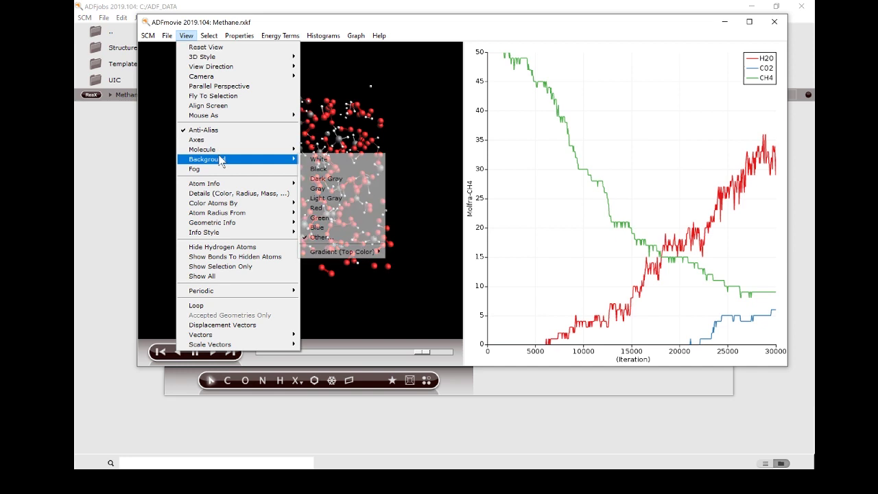
pyautogui.click(326, 179)
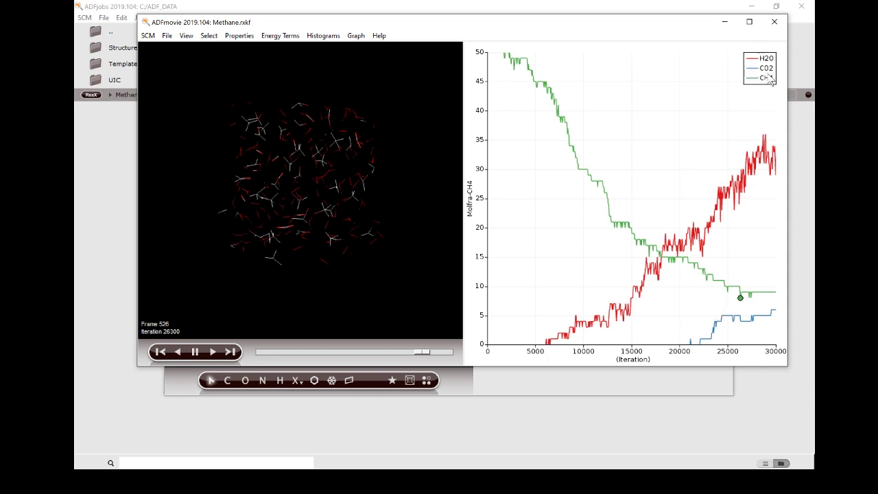
pyautogui.click(748, 321)
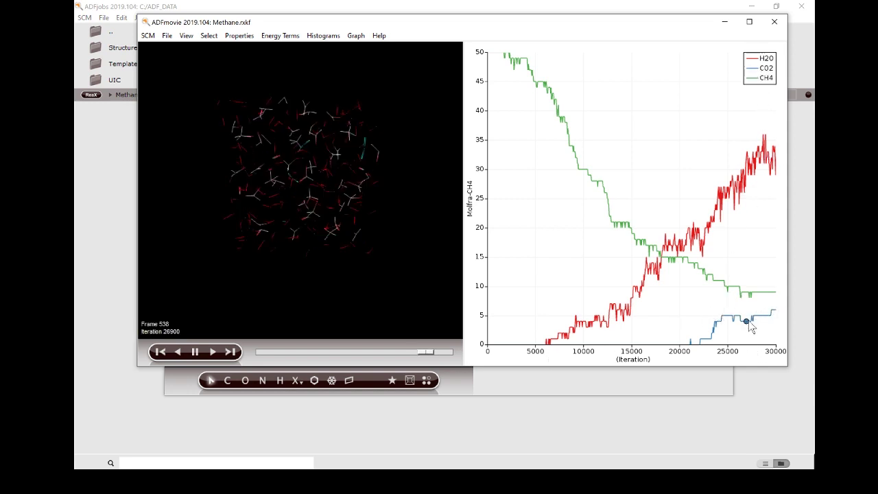
# Step: Draw the picked CO2 molecules as balls and sticks
pyautogui.click(186, 35)
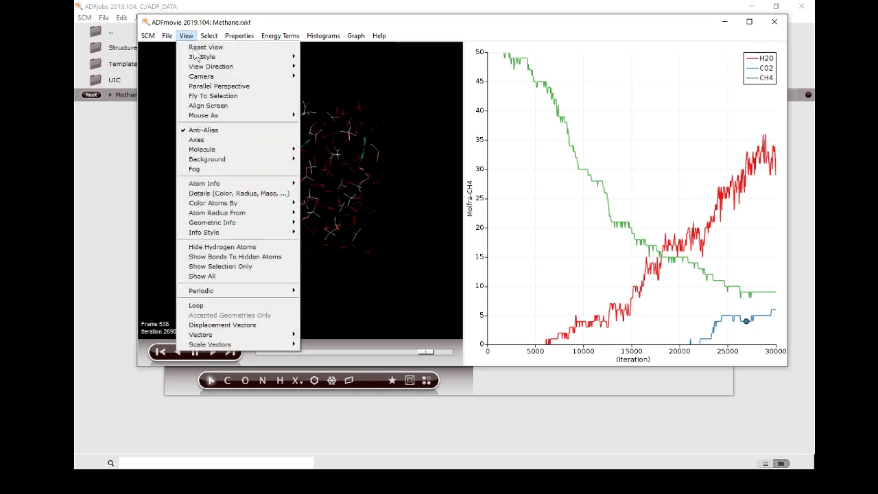
pyautogui.moveTo(240, 150)
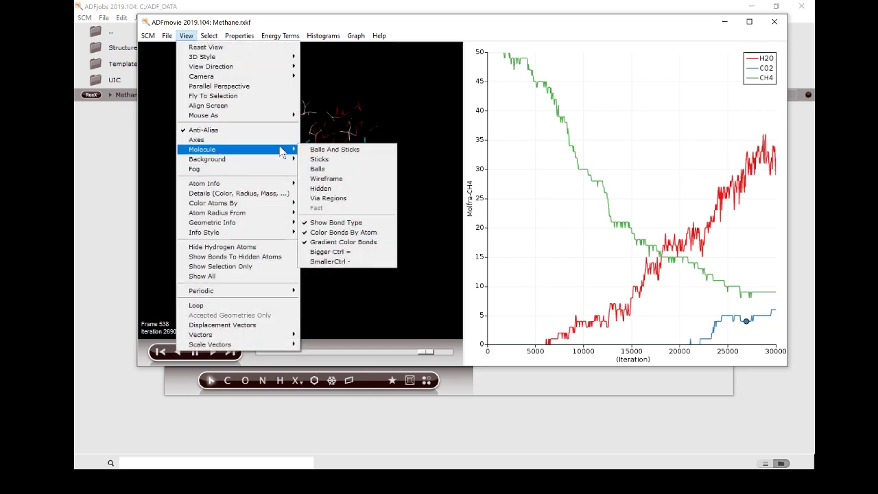
pyautogui.click(319, 151)
# Step: Rotate and zoom the view, then fly to the selected CO2 molecules
pyautogui.moveTo(345, 196); pyautogui.dragTo(360, 174)
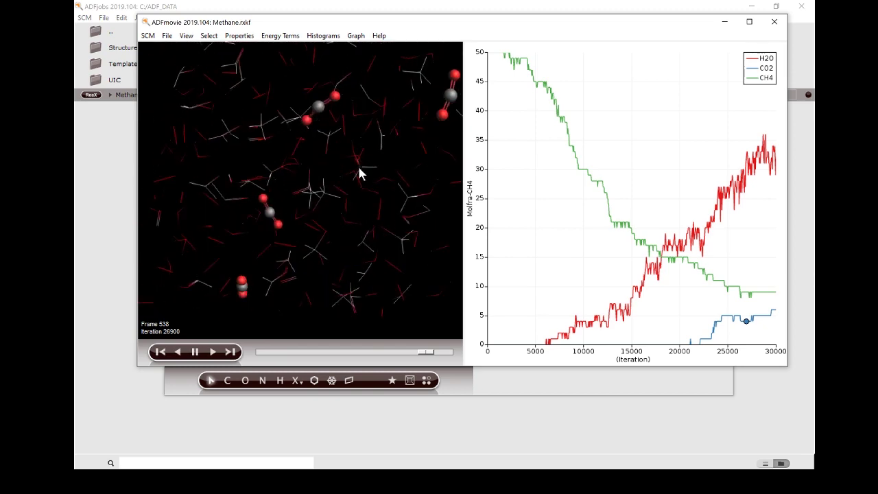
pyautogui.scroll(-5, 360, 174)
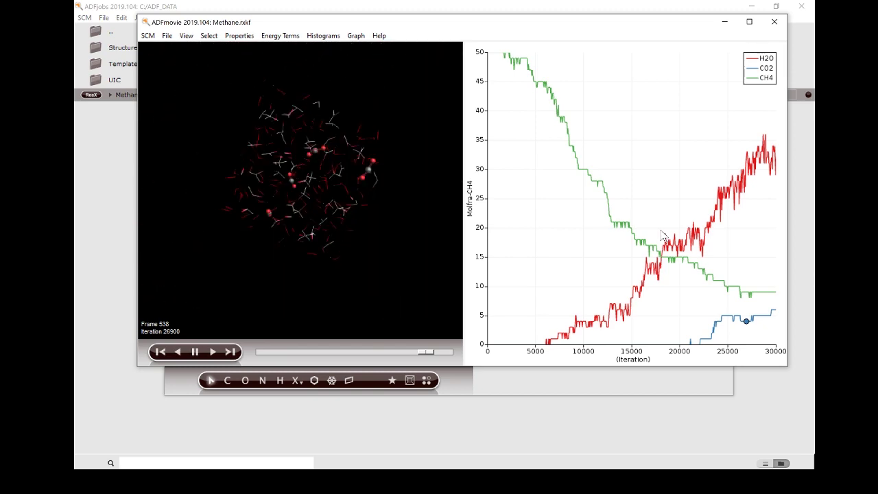
pyautogui.click(186, 35)
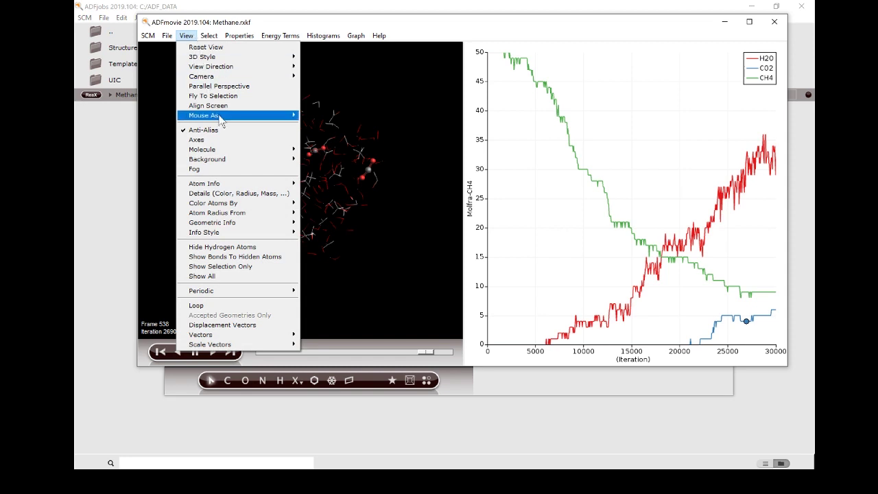
pyautogui.click(217, 95)
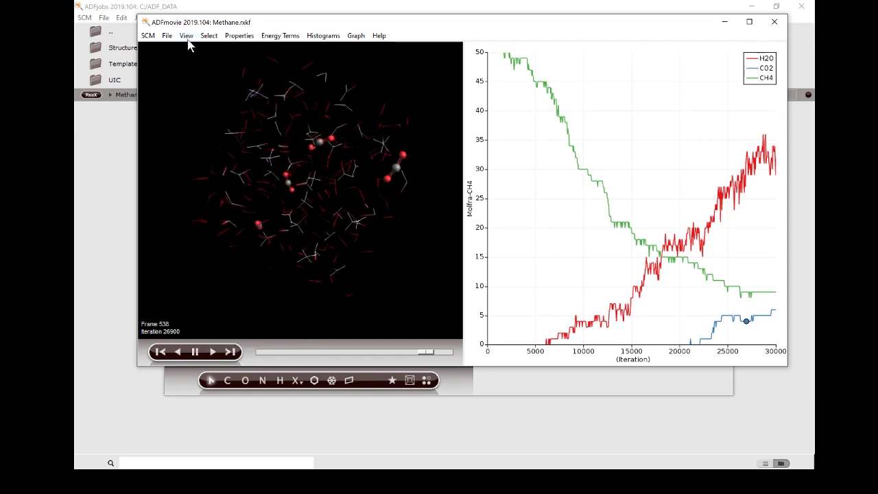
pyautogui.click(186, 36)
pyautogui.click(212, 97)
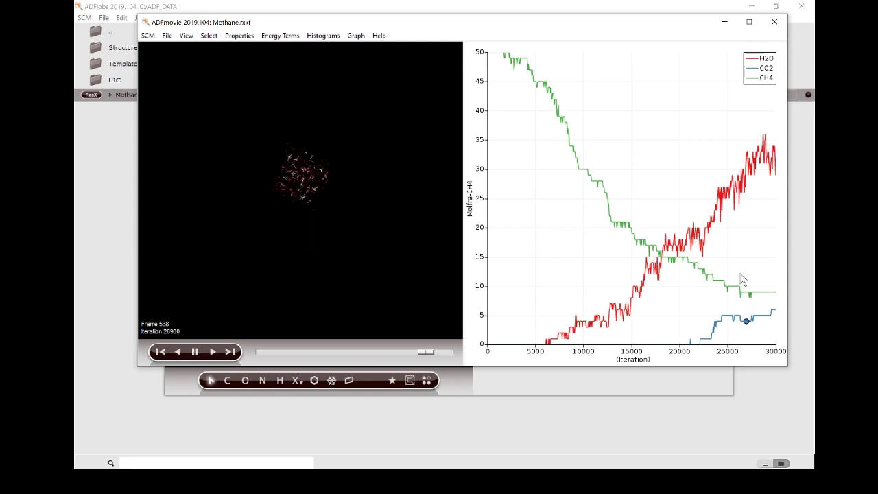
# Step: Zoom in on the ball-and-stick CO2 molecules among the wireframe structure
pyautogui.scroll(5, 283, 210)
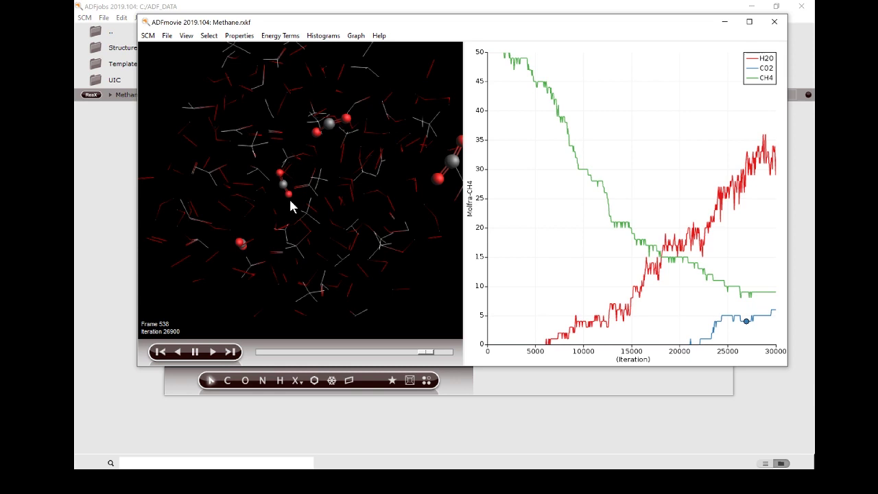